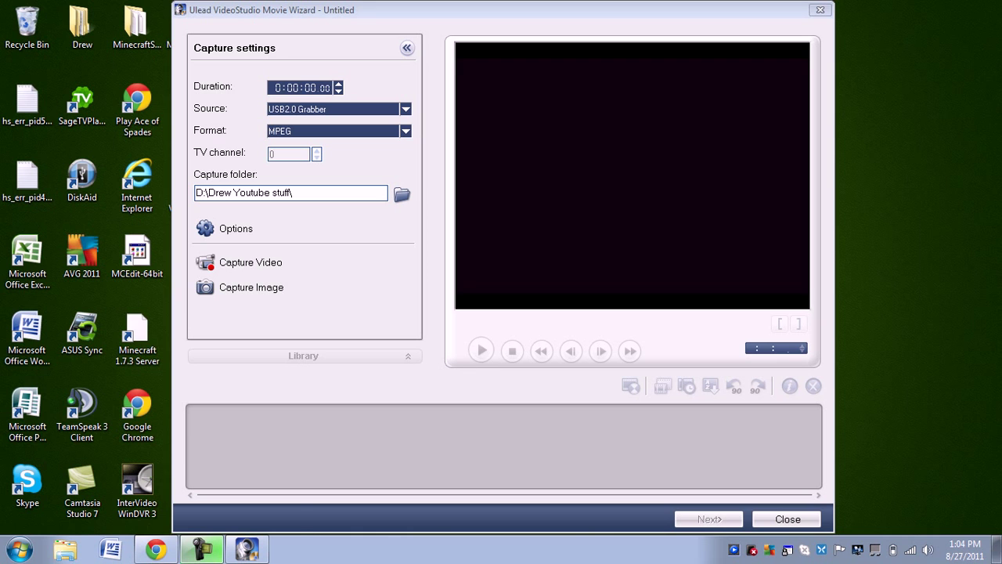
Step: Open Control Panel from the Start menu and go to the Hardware and Sound category
left_click(19, 549)
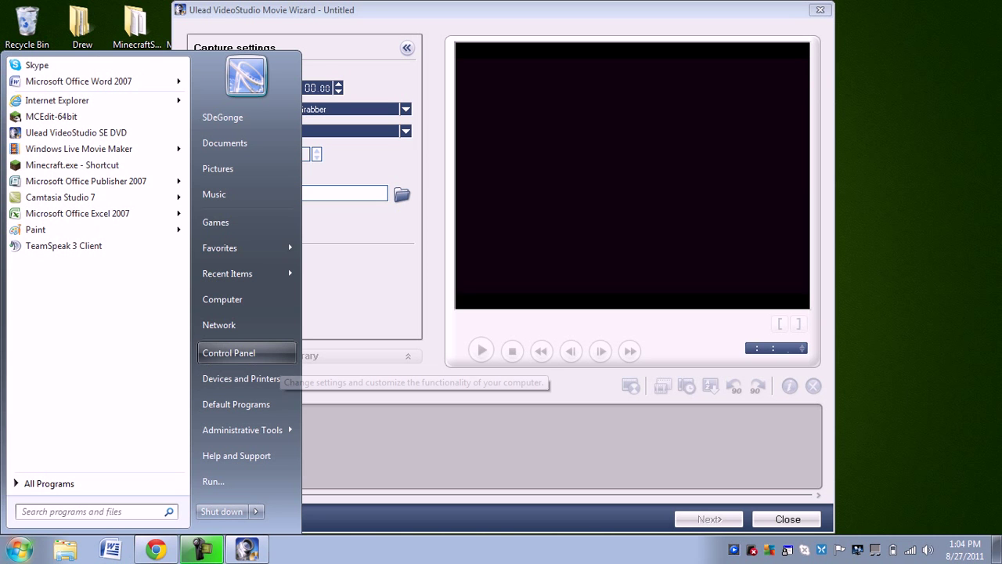
left_click(228, 352)
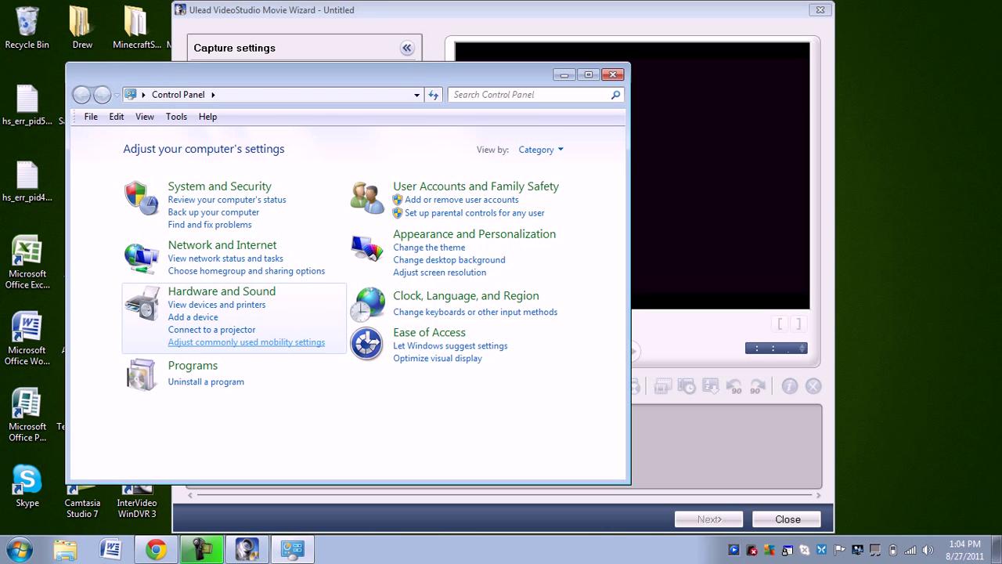
left_click(222, 291)
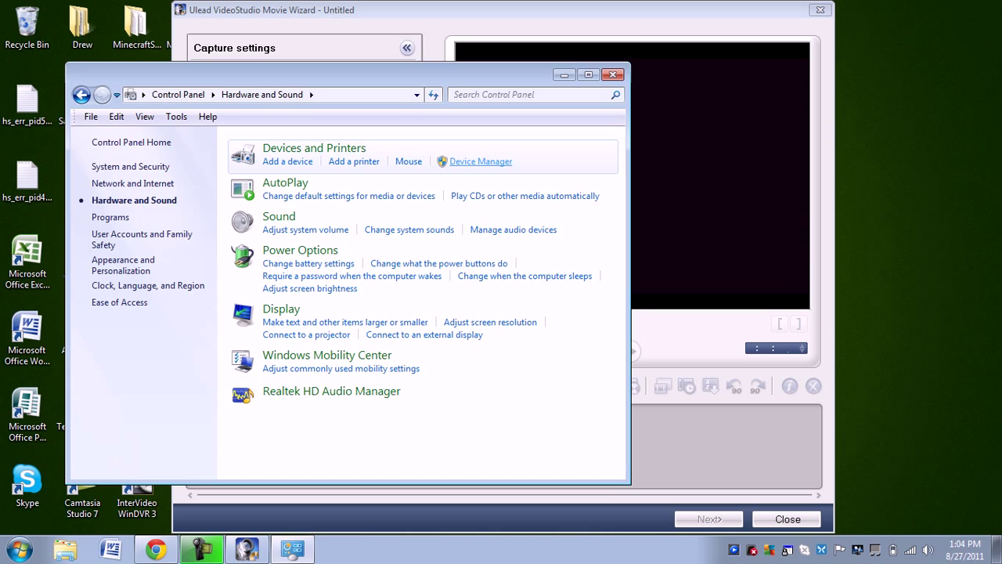
left_click(481, 161)
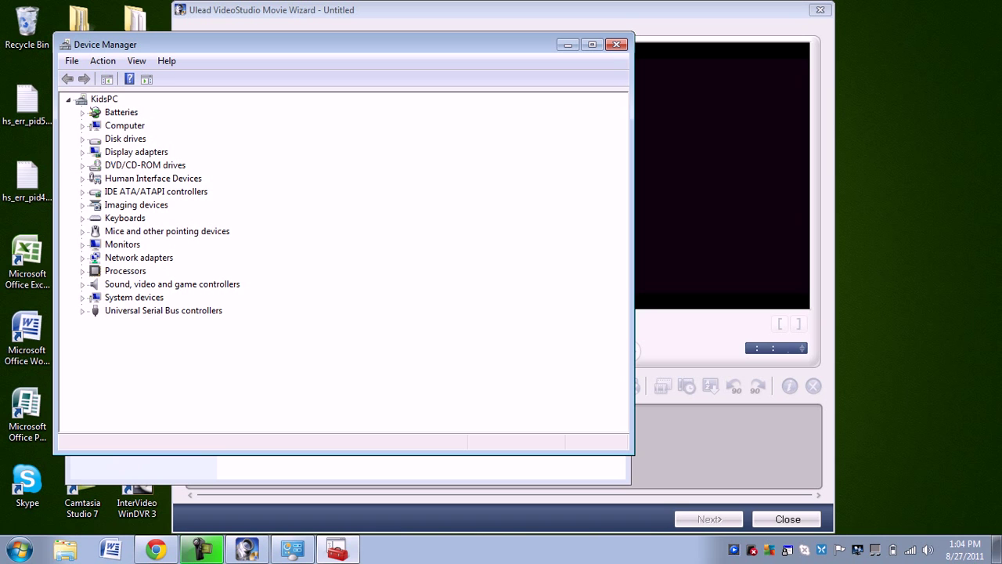
left_click(83, 284)
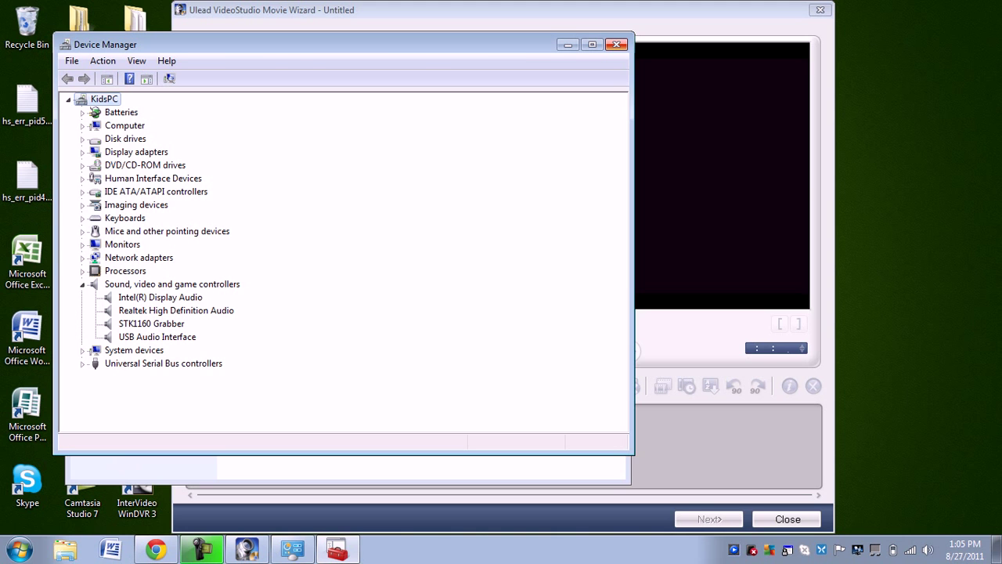
left_click(617, 45)
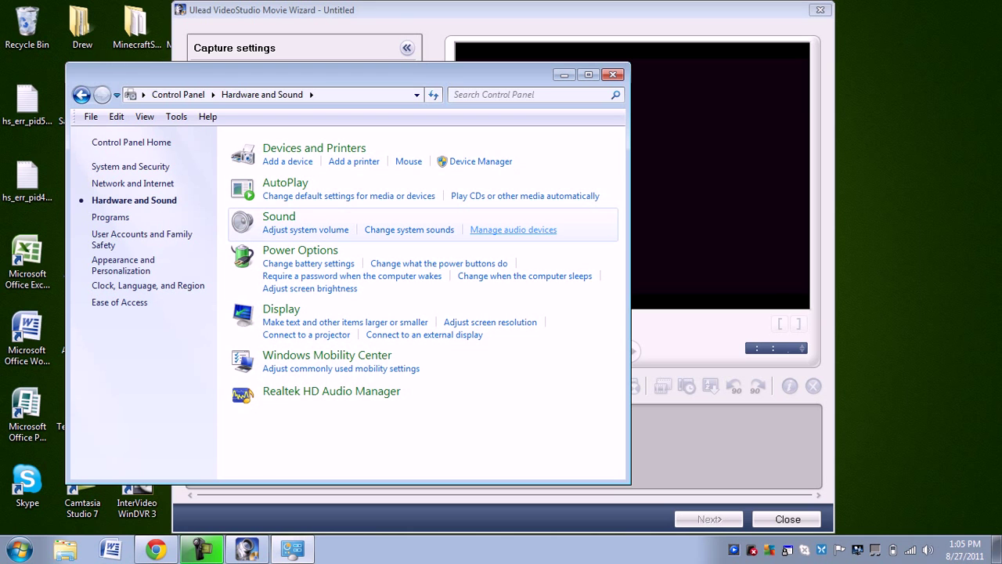
Step: Open audio device management and list the USB and Realtek recording microphones
left_click(513, 229)
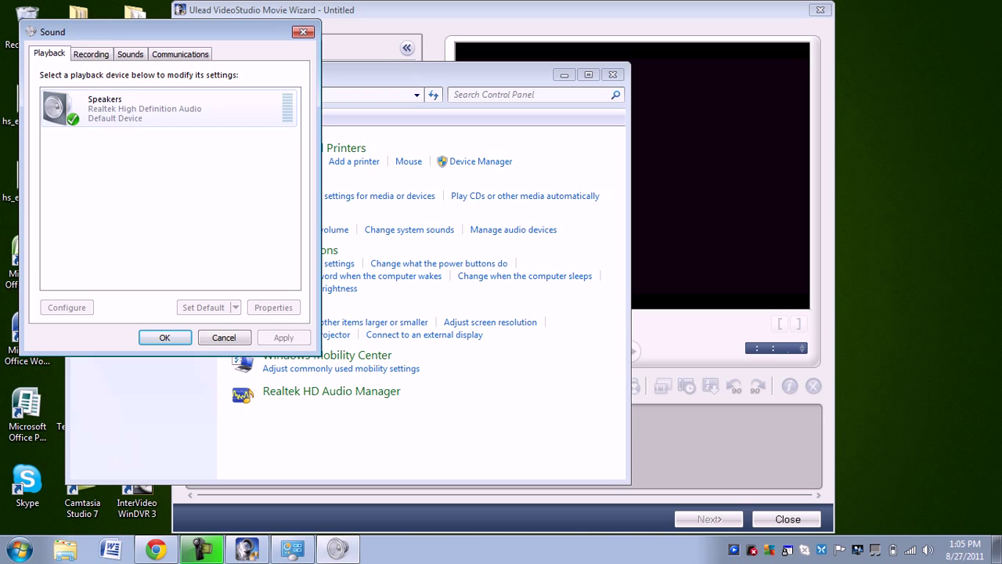
left_click(91, 54)
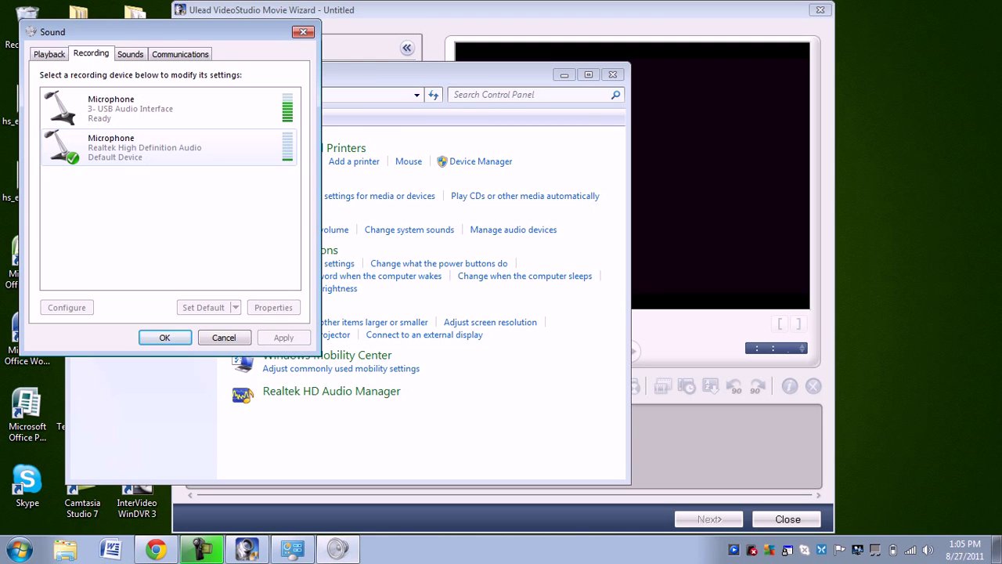
Step: Open the Realtek microphone's properties and set its level to 99 with 0.0 dB boost
double_click(157, 147)
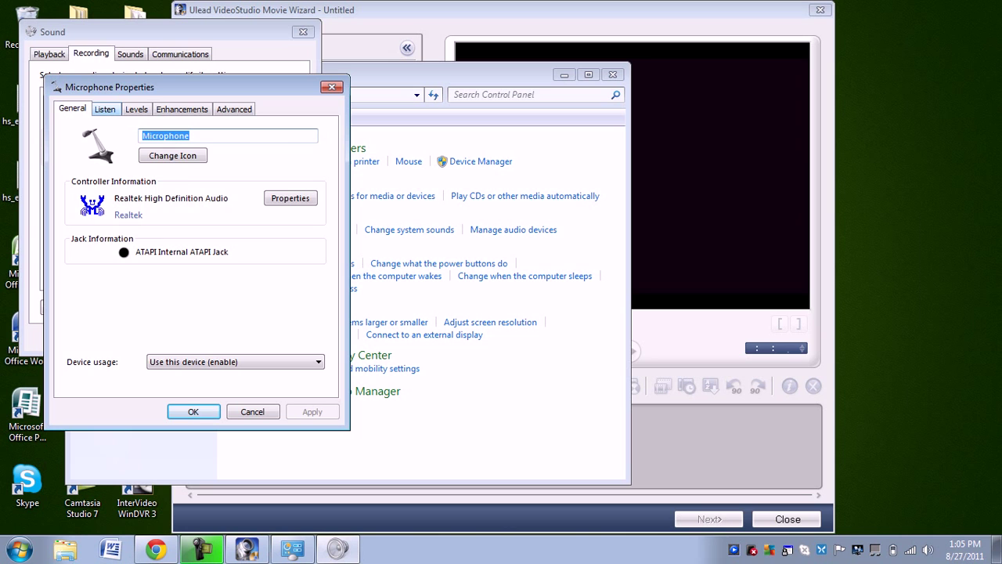
left_click(105, 109)
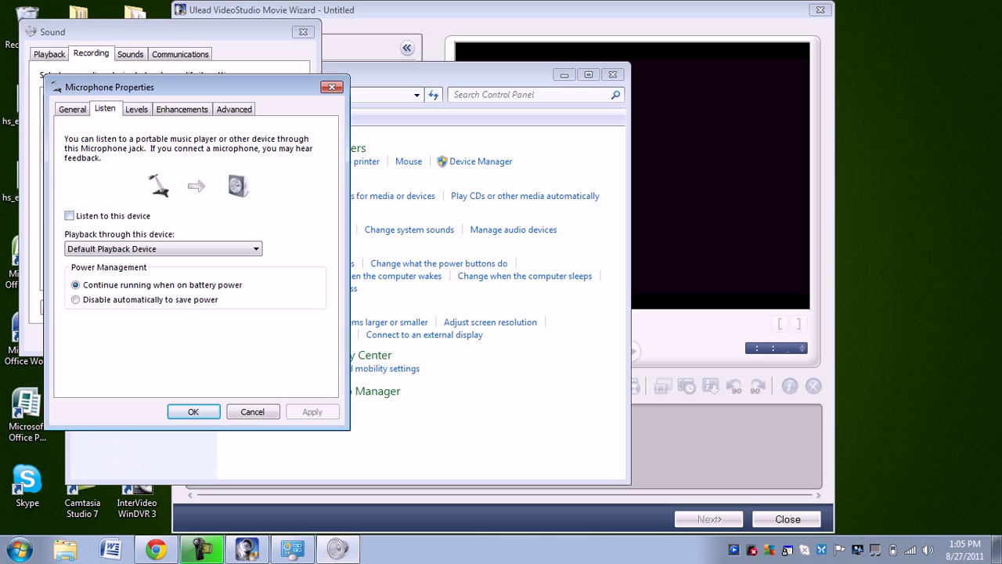
left_click(136, 109)
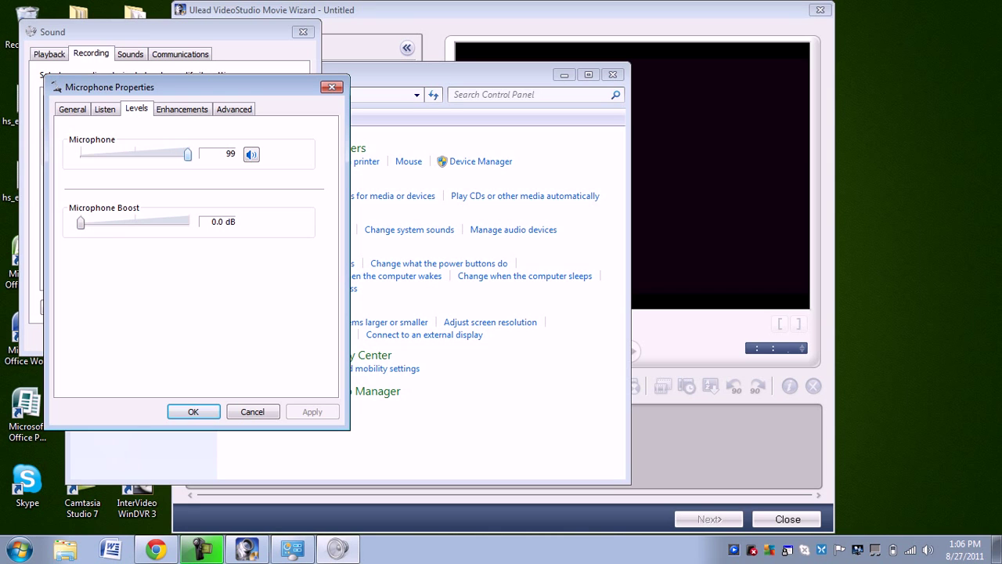
mouse_move(188, 154)
left_mouse_down()
mouse_move(83, 154)
mouse_move(187, 154)
left_mouse_up()
Step: Keep the Realtek microphone format at 2 channel, 16 bit, 192000 Hz, then close both Sound dialogs with OK
left_click(182, 109)
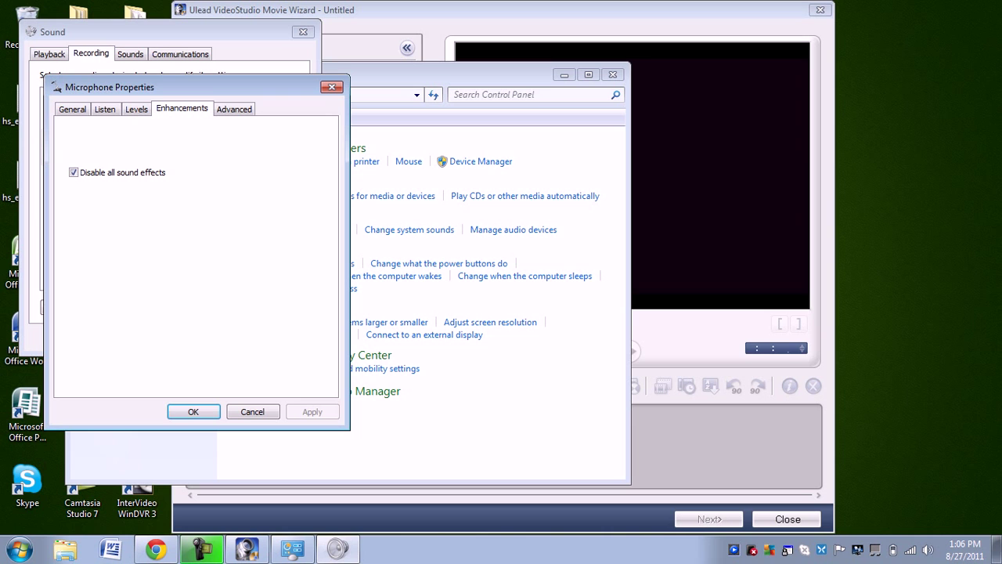
left_click(234, 109)
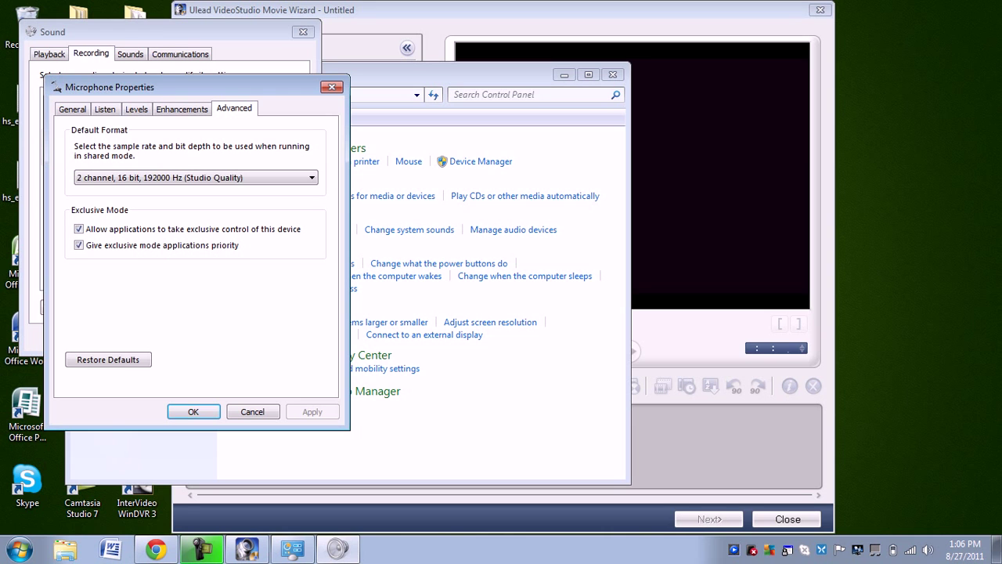
left_click(196, 178)
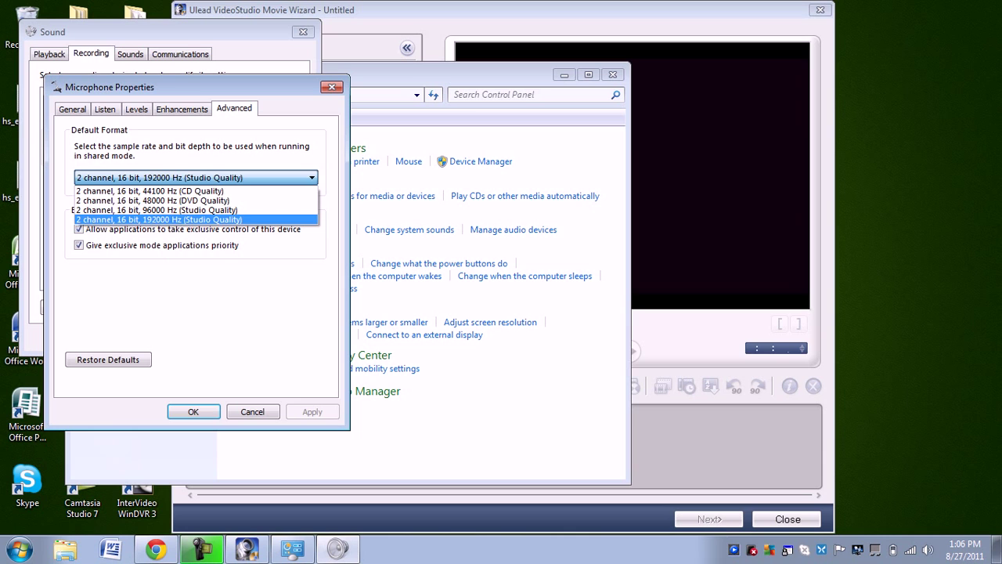
left_click(196, 222)
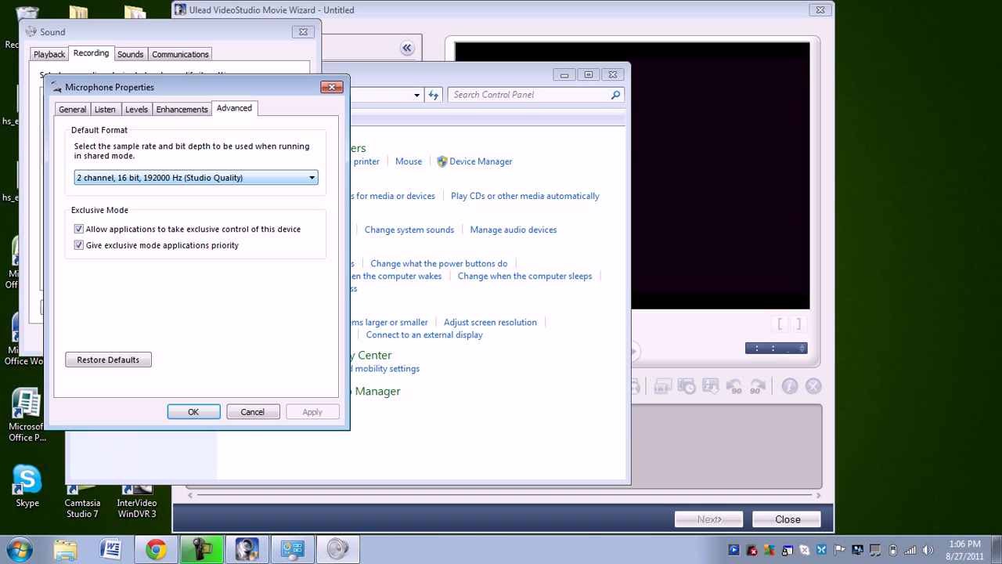
left_click(194, 412)
left_click(165, 338)
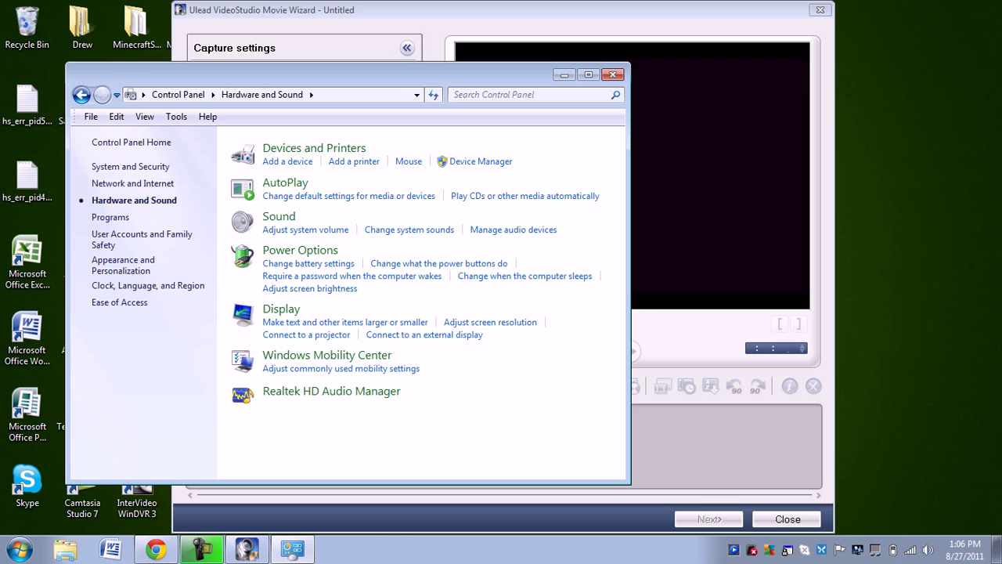
Step: Close Control Panel and pick the Realtek microphone as the audio device in Capture Property Settings
left_click(613, 75)
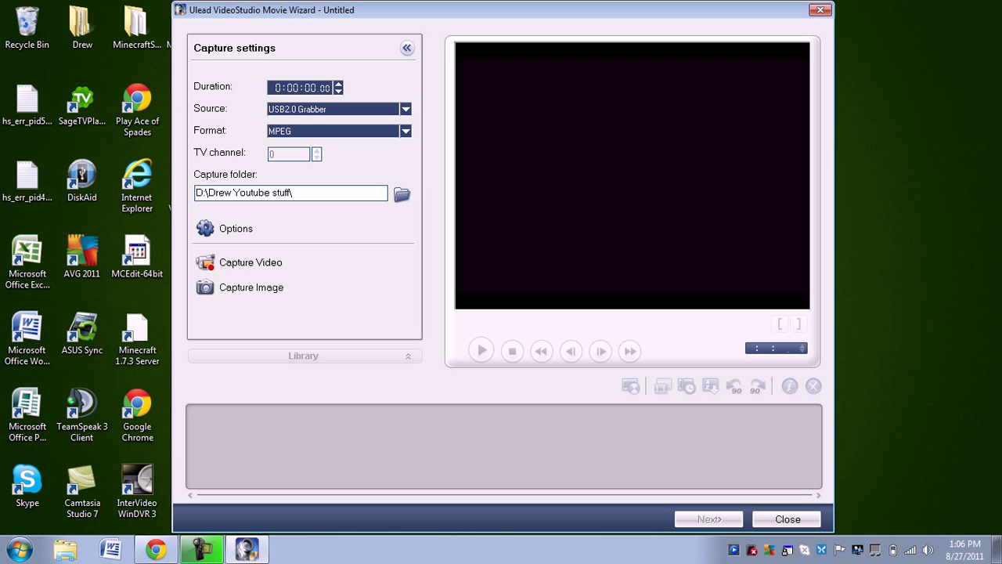
left_click(231, 228)
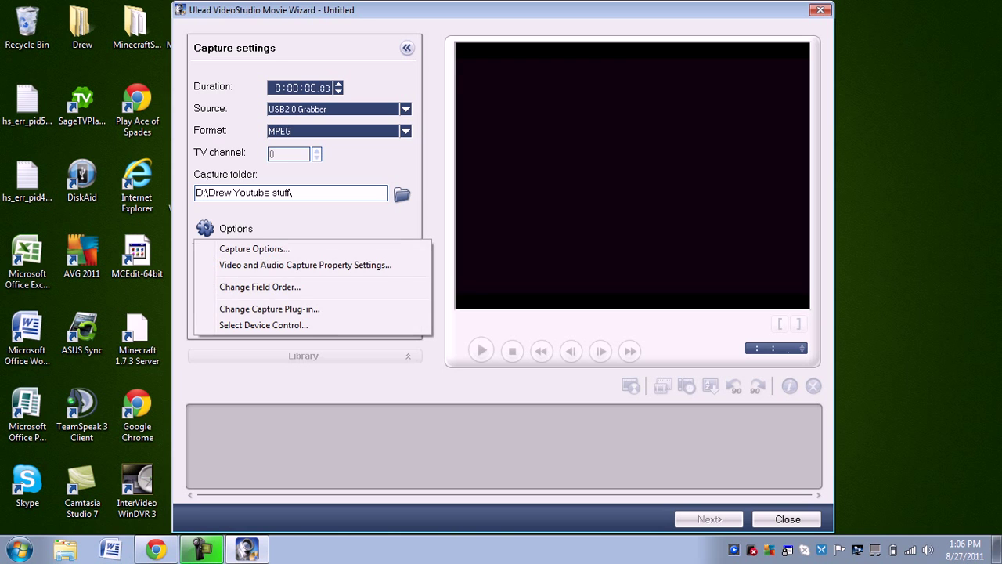
left_click(306, 264)
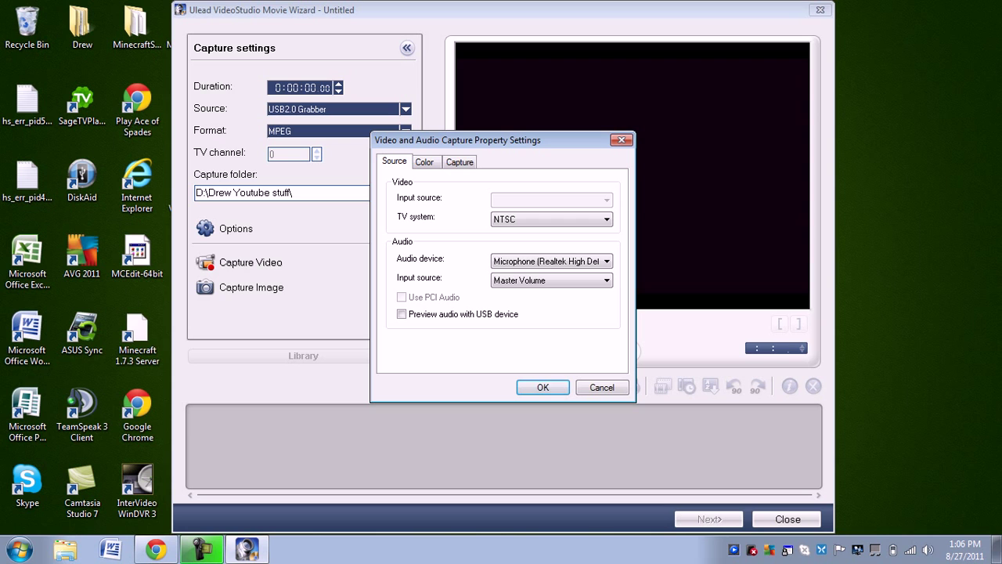
left_click(606, 261)
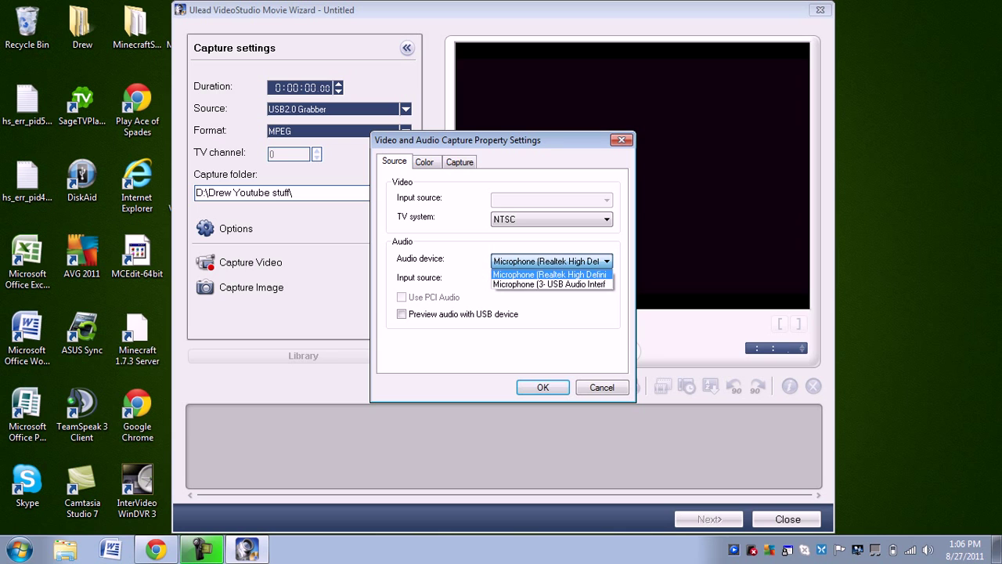
key("Return")
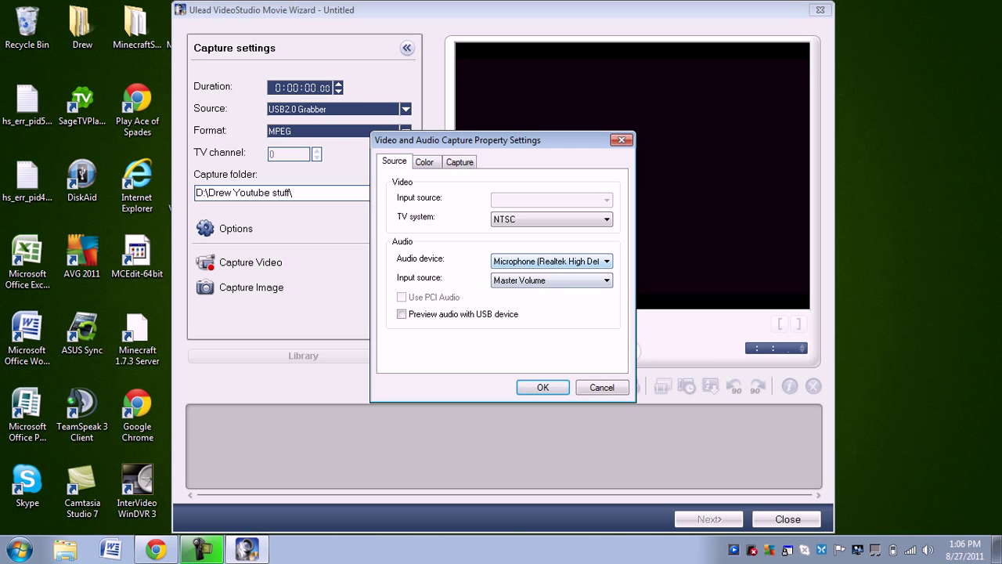
Step: Set the advanced MPEG audio to Joint Stereo, 32000 sample rate and 320 kbps bit rate
left_click(460, 162)
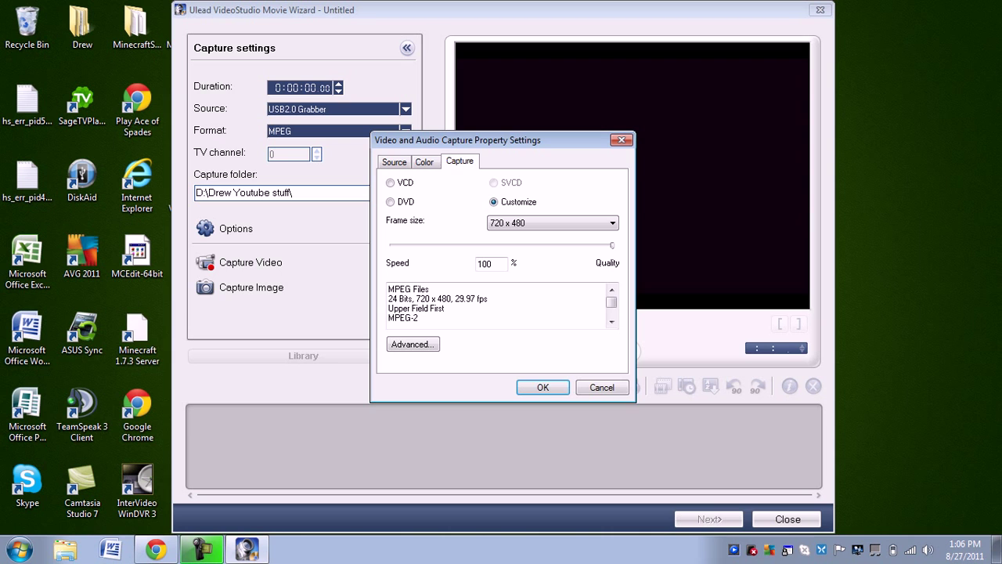
left_click(413, 344)
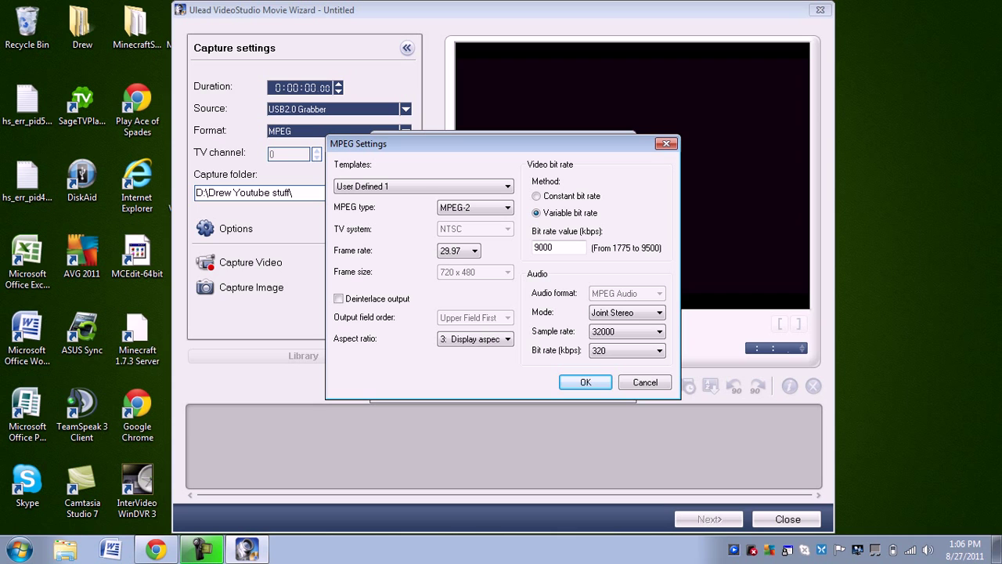
left_click(626, 311)
left_click(612, 344)
left_click(627, 331)
left_click(602, 345)
left_click(627, 350)
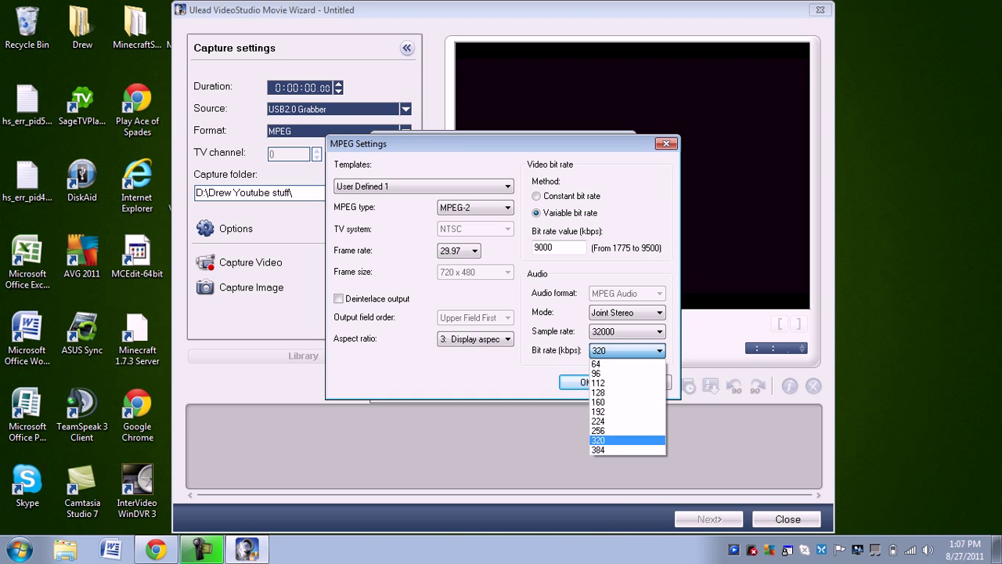
left_click(611, 440)
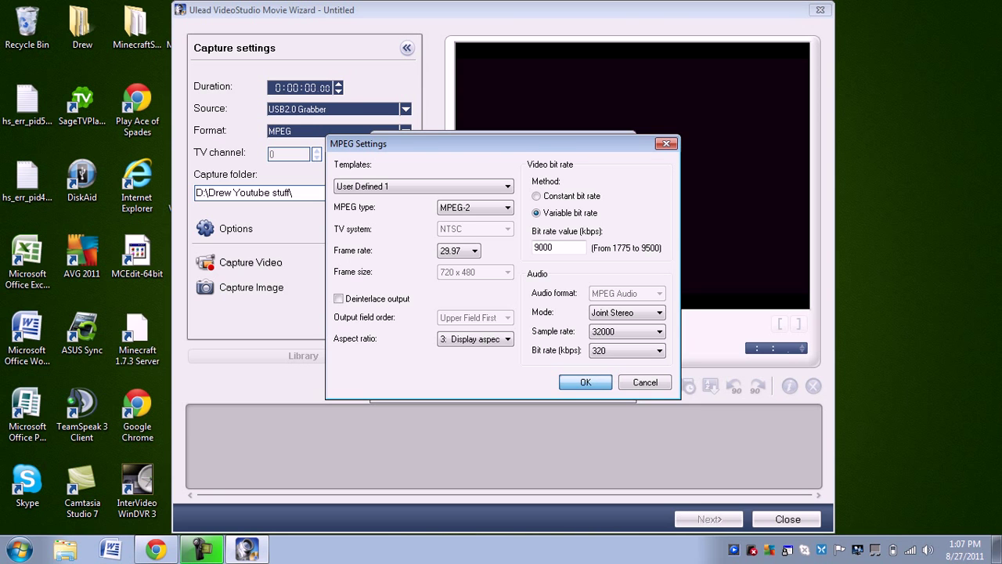
left_click(586, 382)
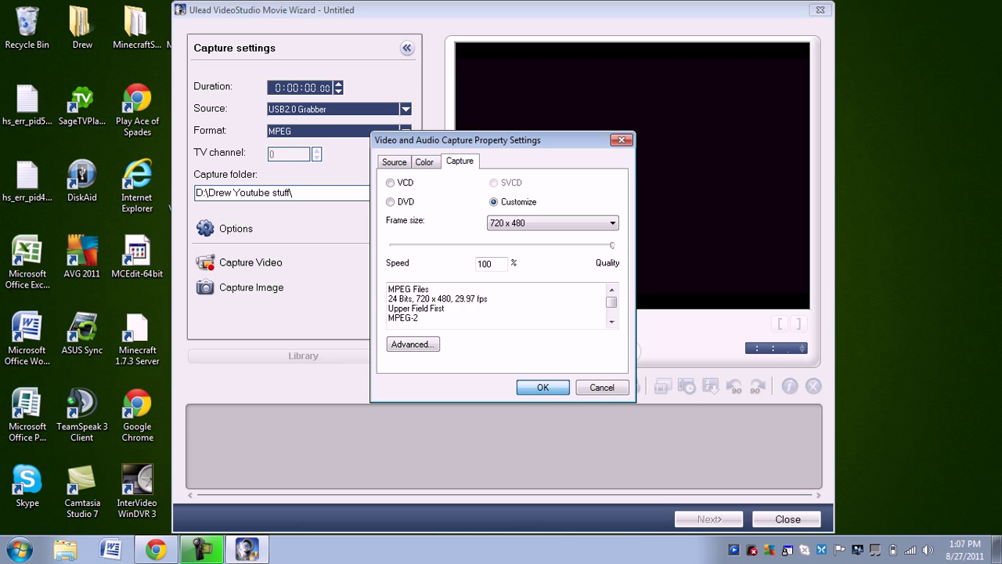
Step: Confirm the Capture Property Settings dialog and close the VideoStudio Movie Wizard
key("Return")
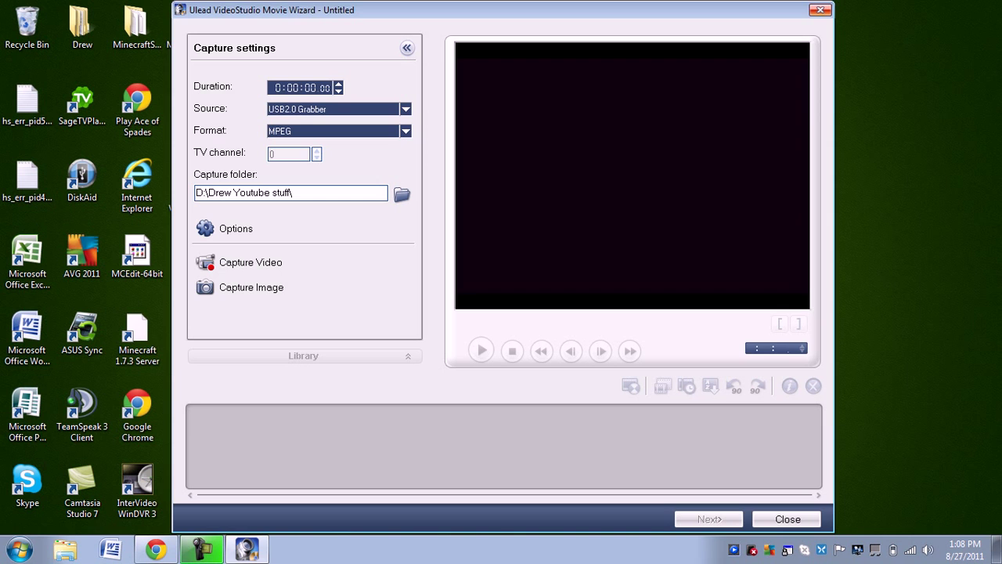
left_click(820, 10)
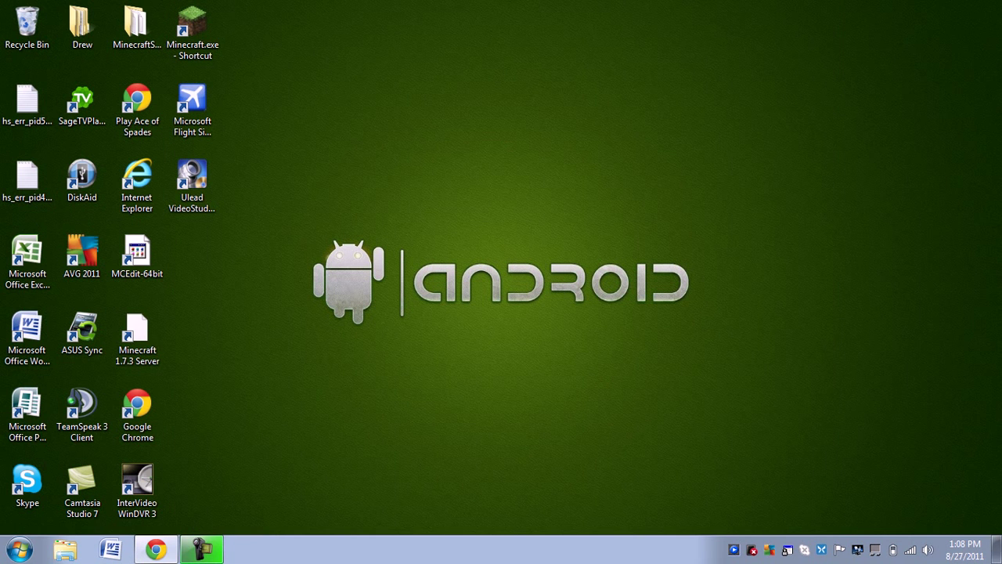
left_click_drag(295, 198, 723, 344)
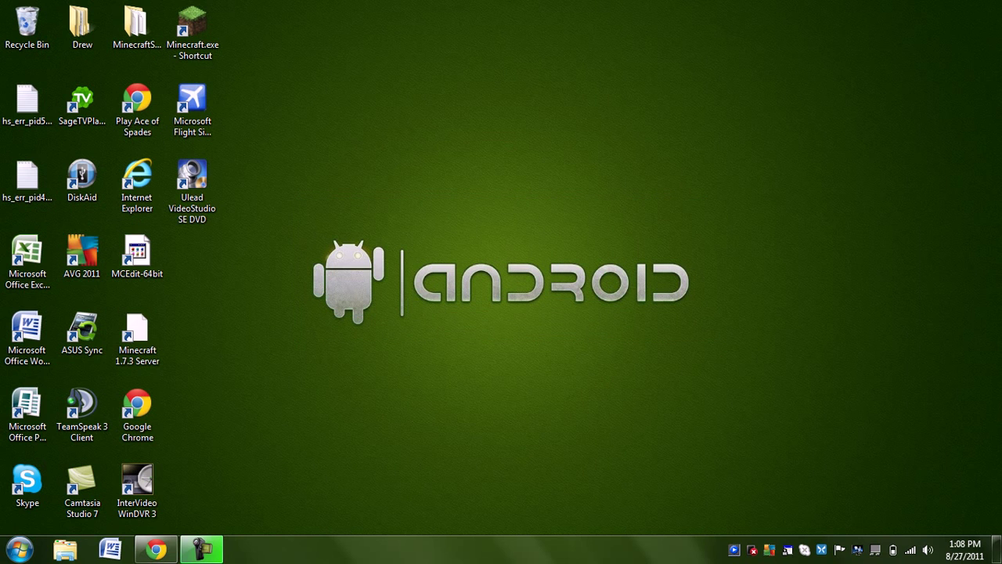